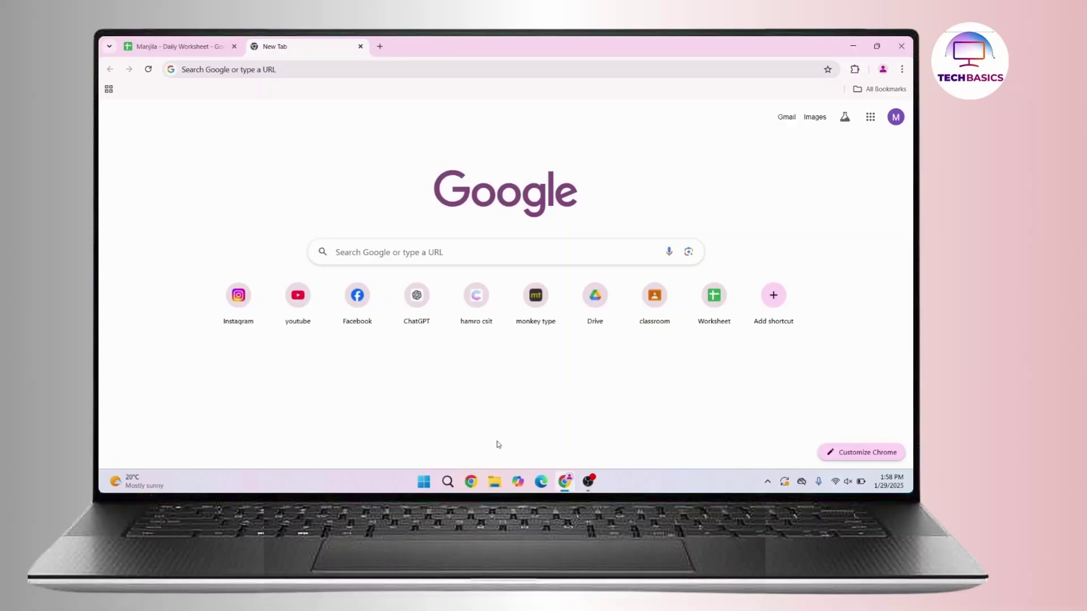
Search Google for "zaggle" from the Chrome address bar
{"action": "left_click", "coordinate": [298, 71]}
{"action": "type", "text": "za"}
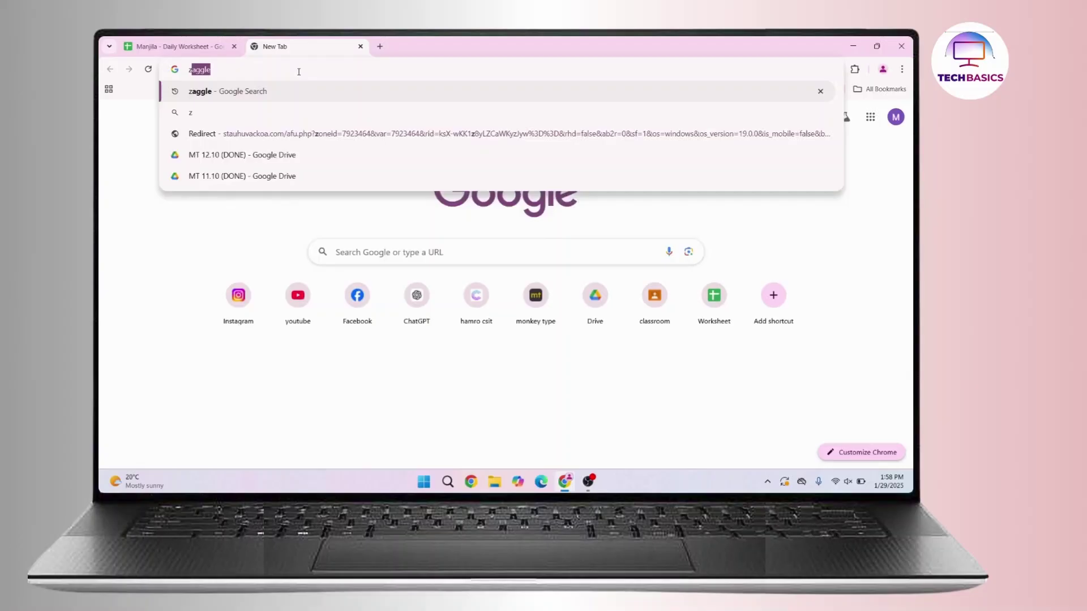
{"action": "key", "text": "Return"}
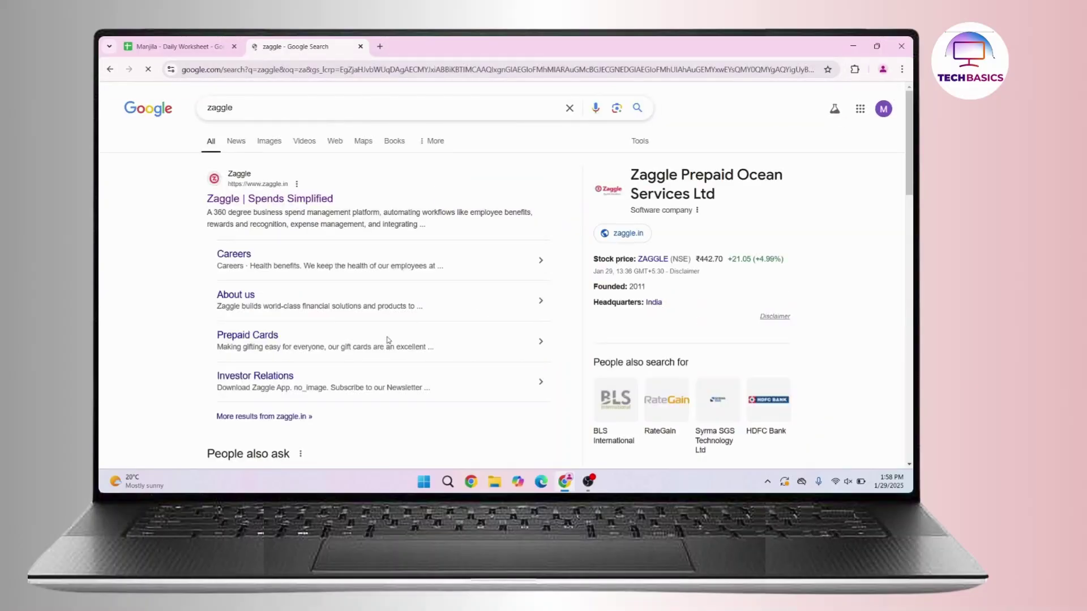
Open the "Zaggle | Spends Simplified" result and close the news popup
{"action": "left_click", "coordinate": [267, 199]}
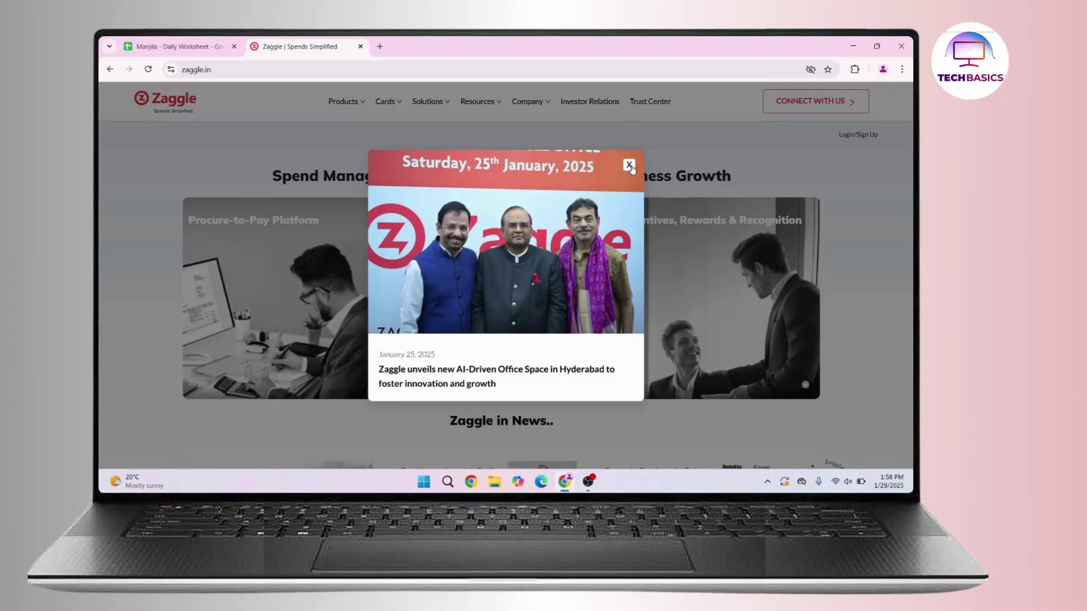
{"action": "left_click", "coordinate": [629, 165]}
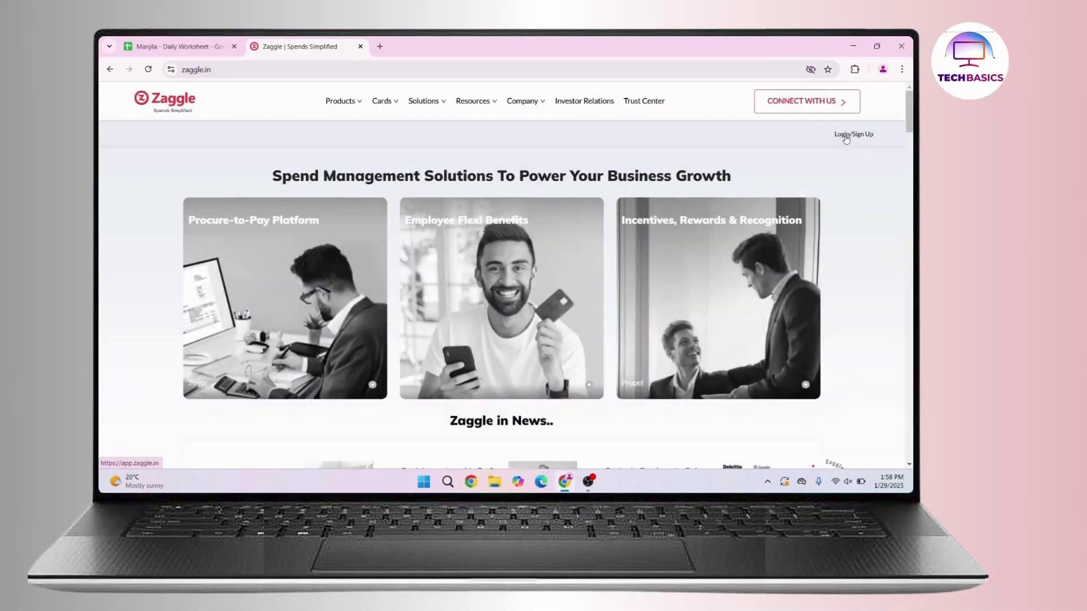
Go to the Login/Sign Up page at app.zaggle.in from zaggle.in
{"action": "left_click", "coordinate": [844, 136]}
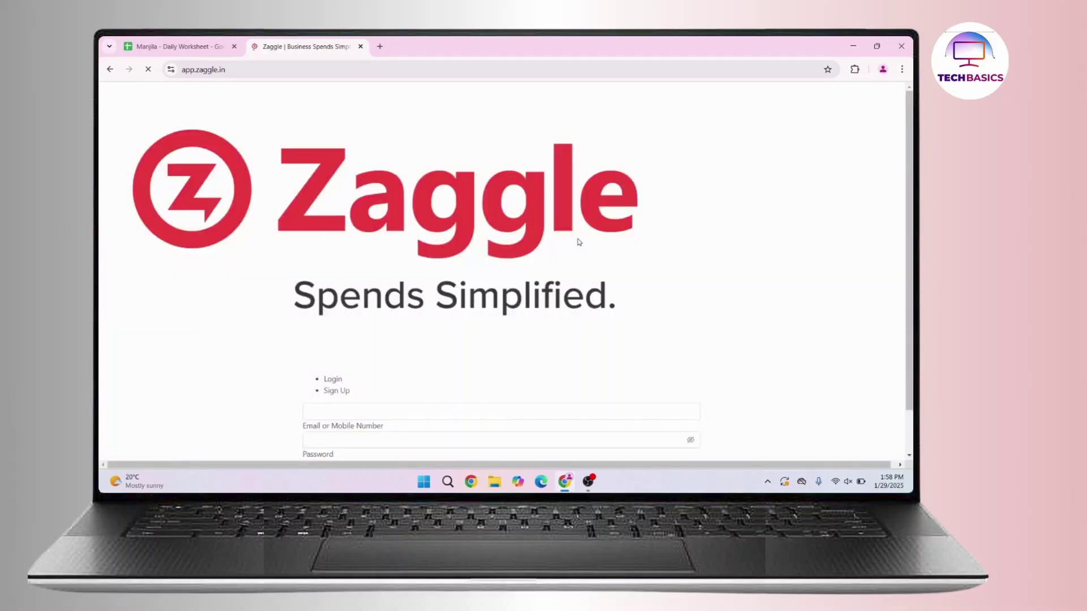